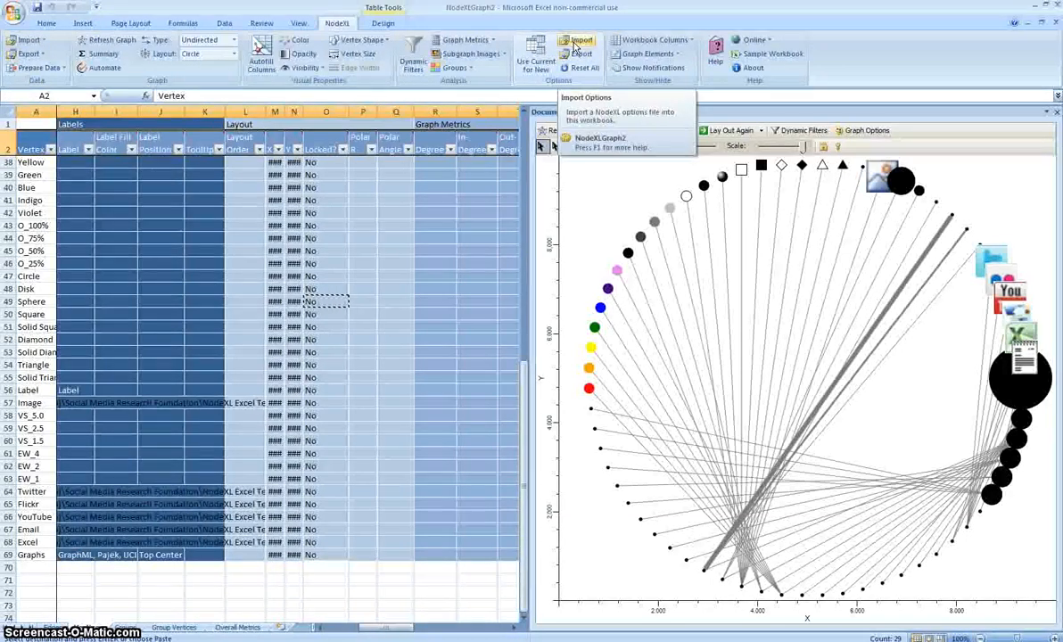
- Start an import from a Twitter user's network, adding a vertex for each person followed by the user
click(32, 41)
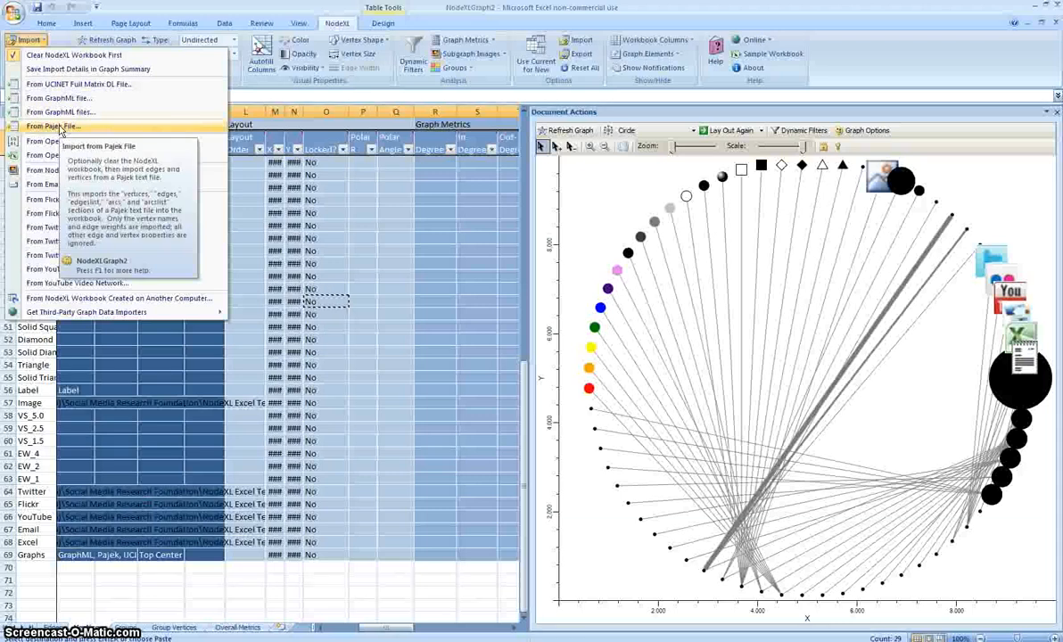
click(88, 130)
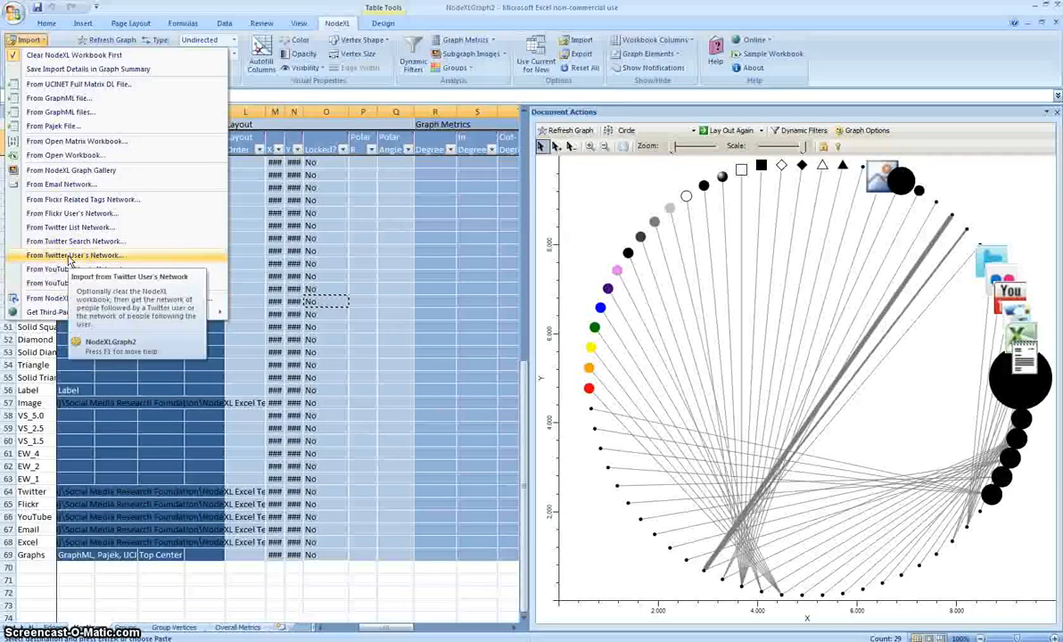
click(68, 256)
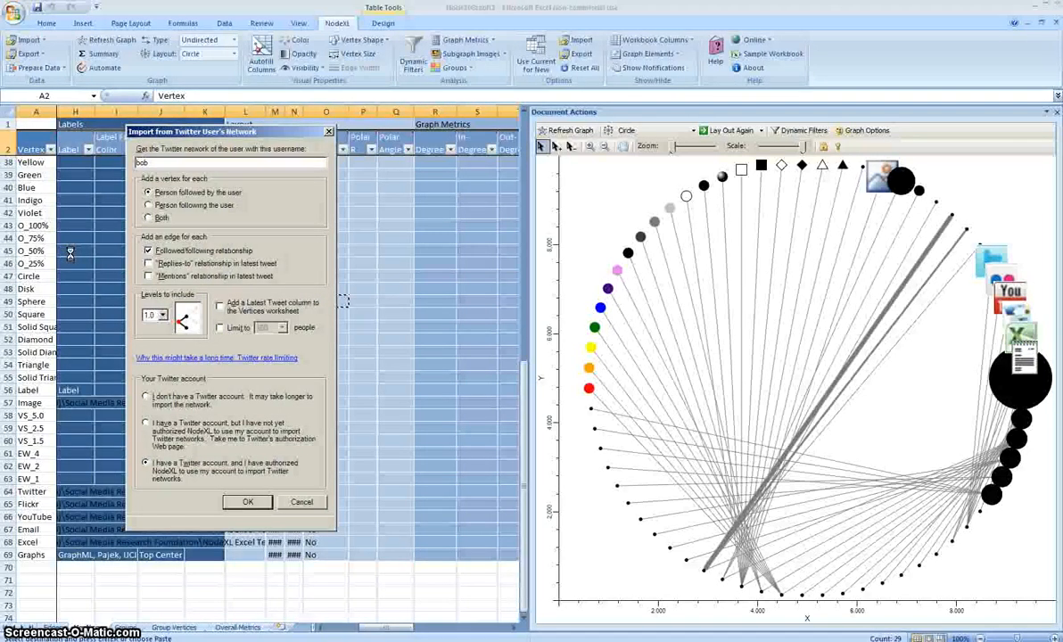
click(149, 194)
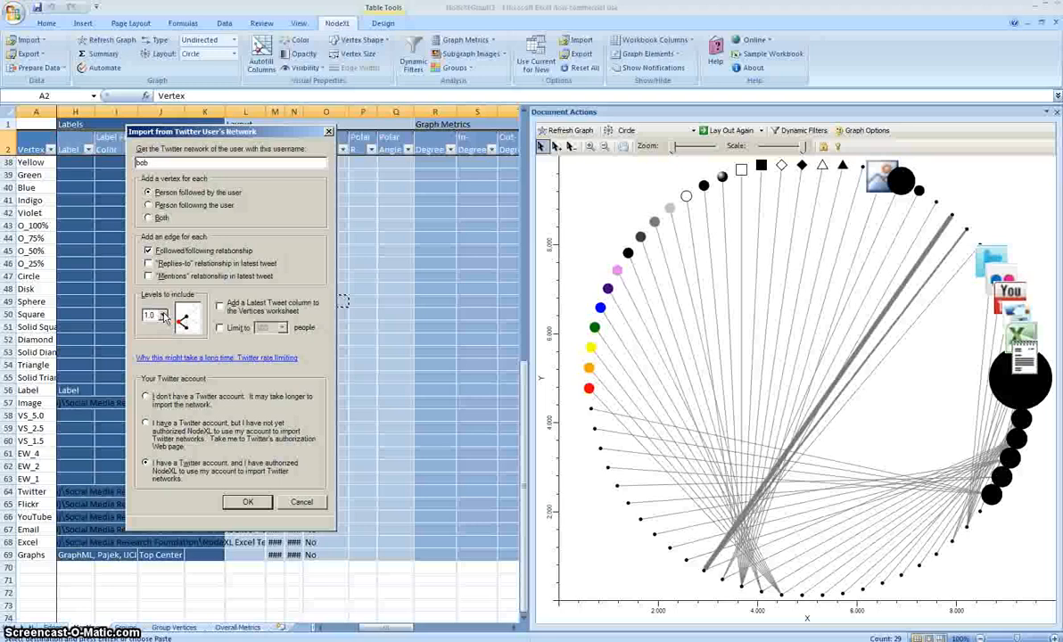
- Set the levels to include in the Twitter network import to 1.5
click(163, 315)
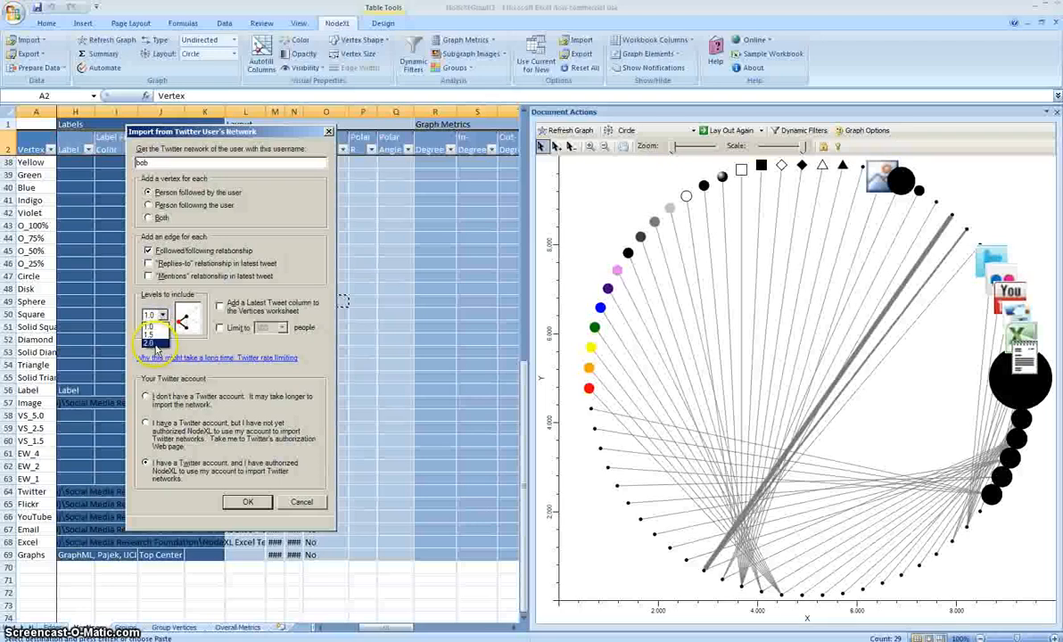
click(153, 343)
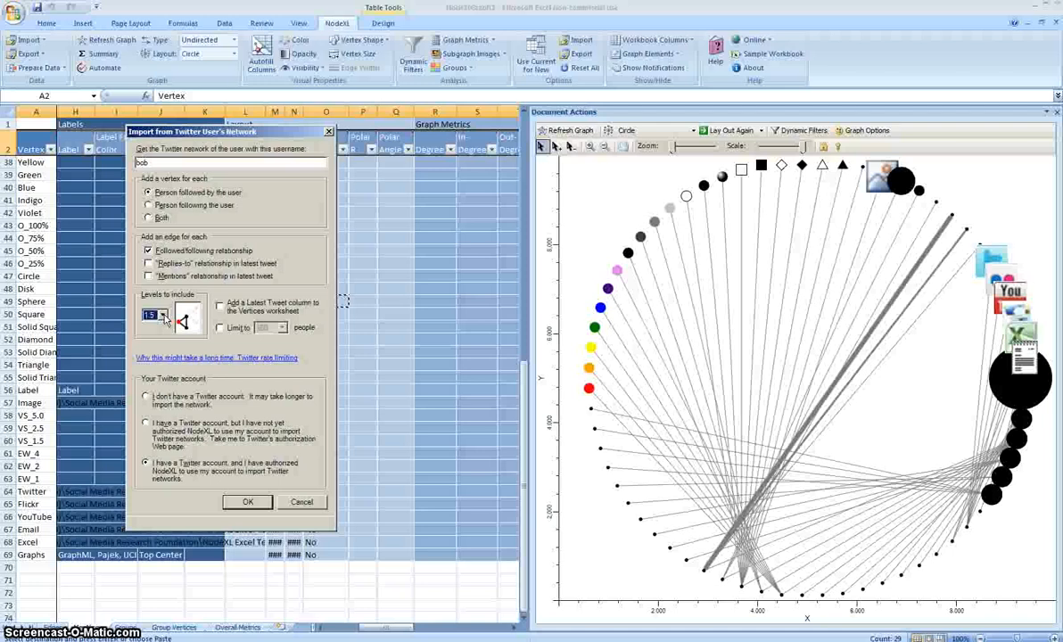
click(163, 317)
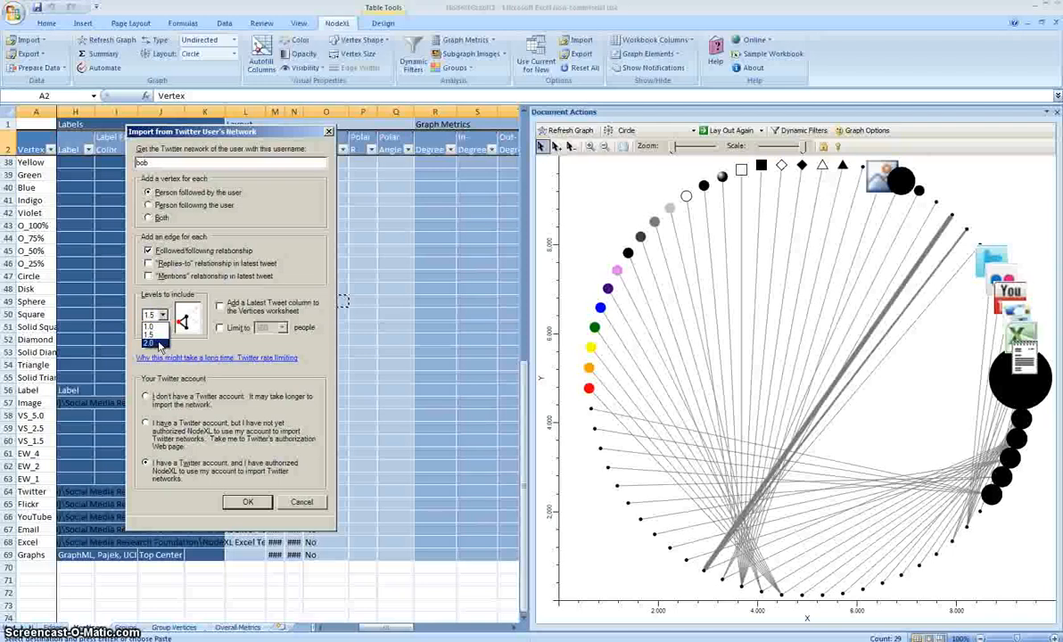
click(158, 347)
click(164, 318)
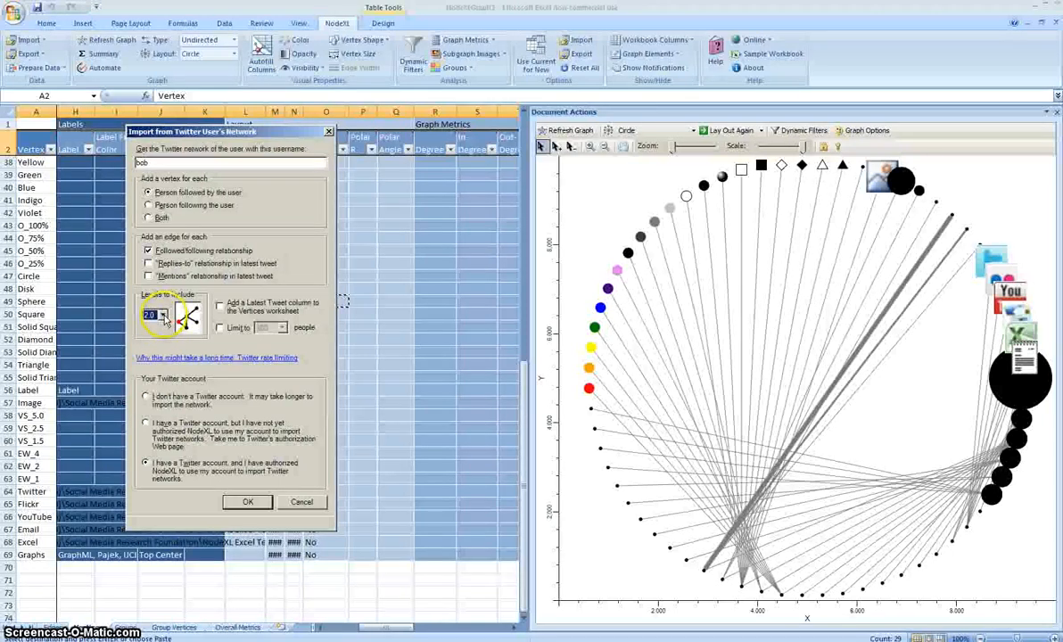
click(159, 337)
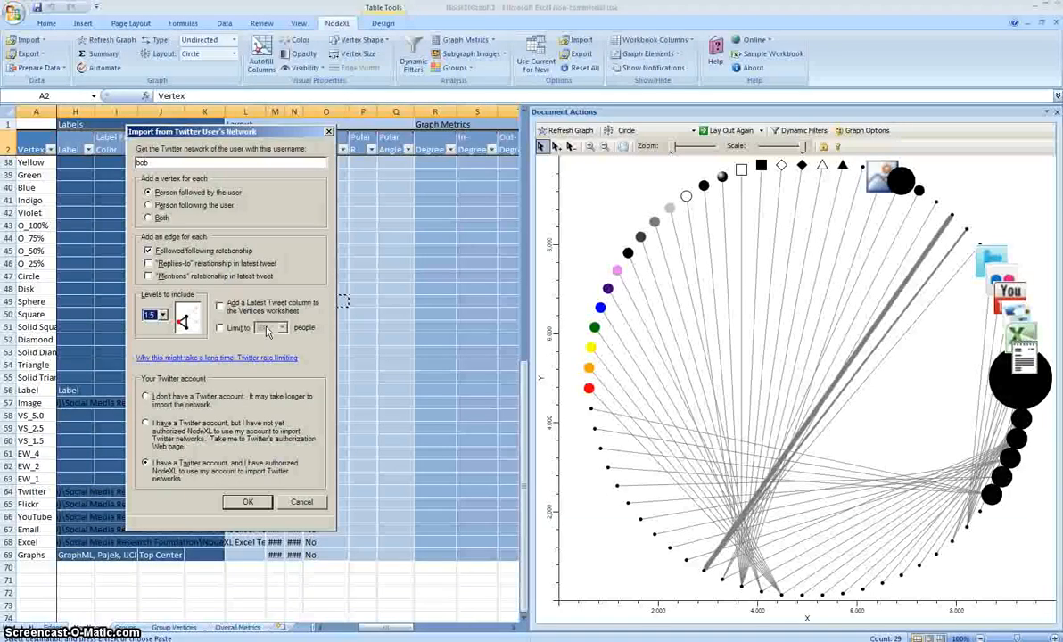
- Limit the import to 100 people and run it, accepting that text wrapping is turned off
click(220, 328)
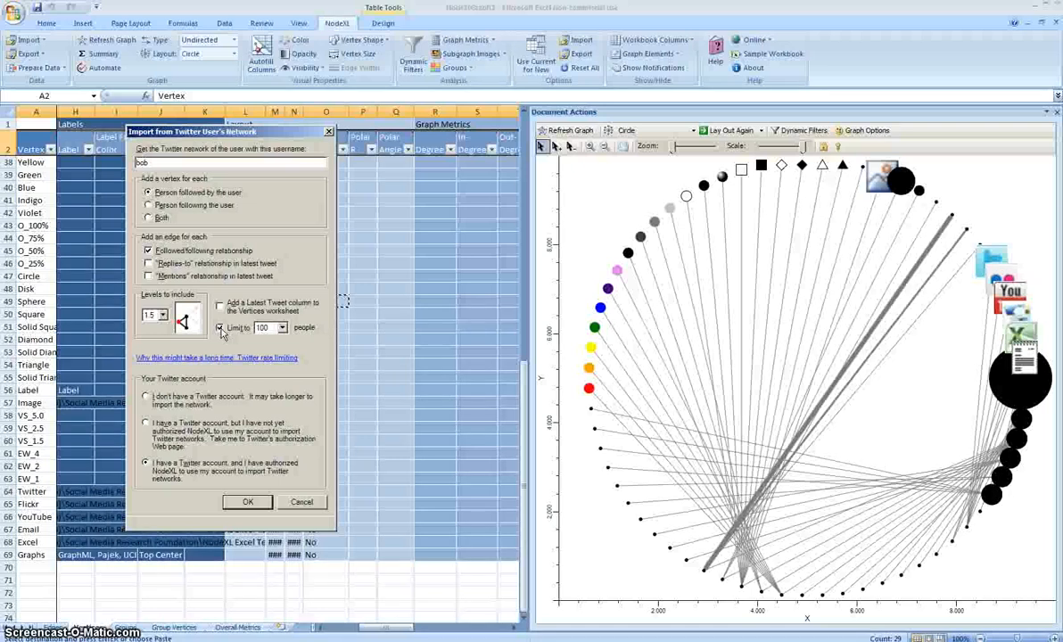
click(220, 330)
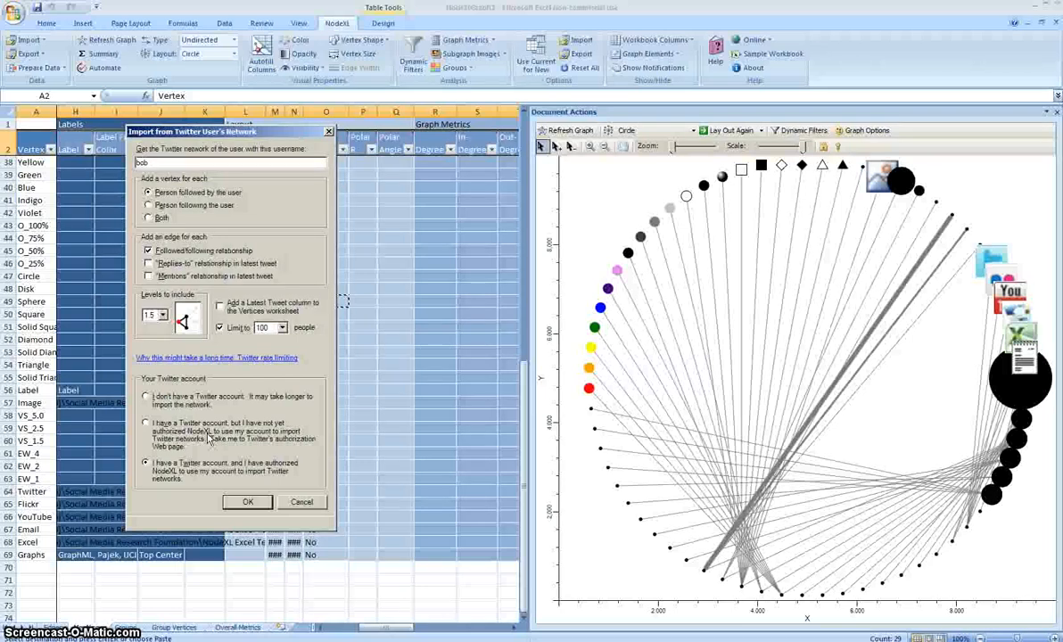
click(245, 501)
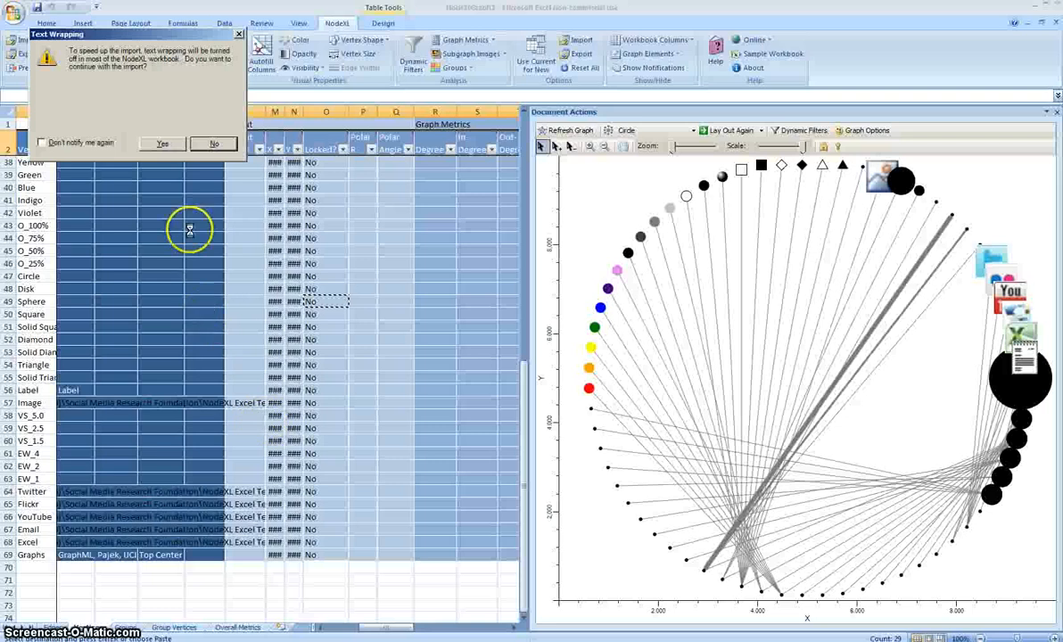
click(161, 144)
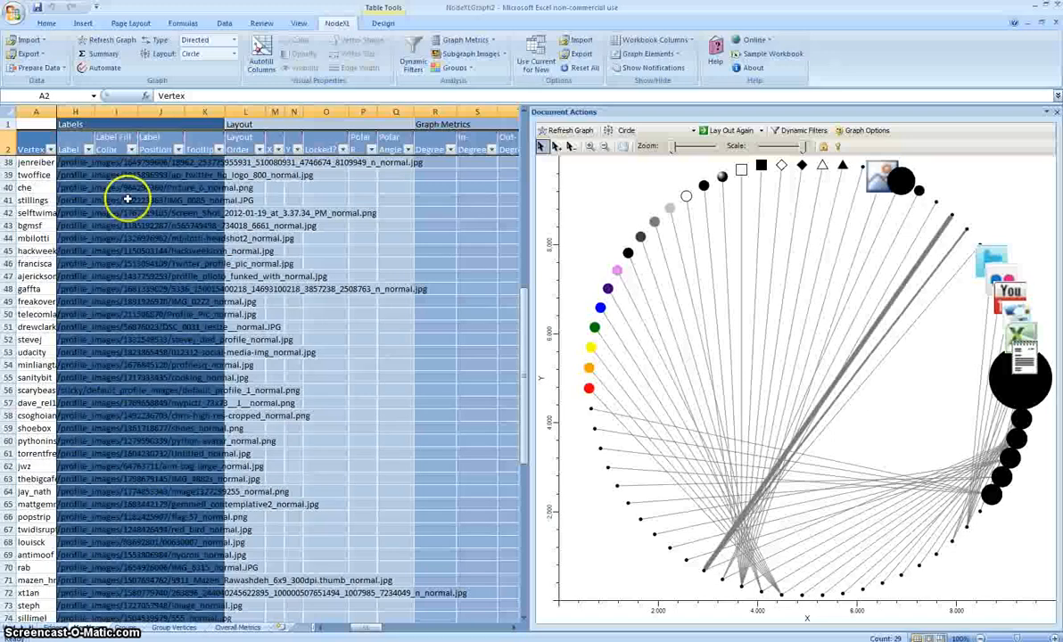
- Refresh the graph to draw the imported Twitter network in the Circle layout
click(26, 162)
key(Down)
key(Down)
key(Down)
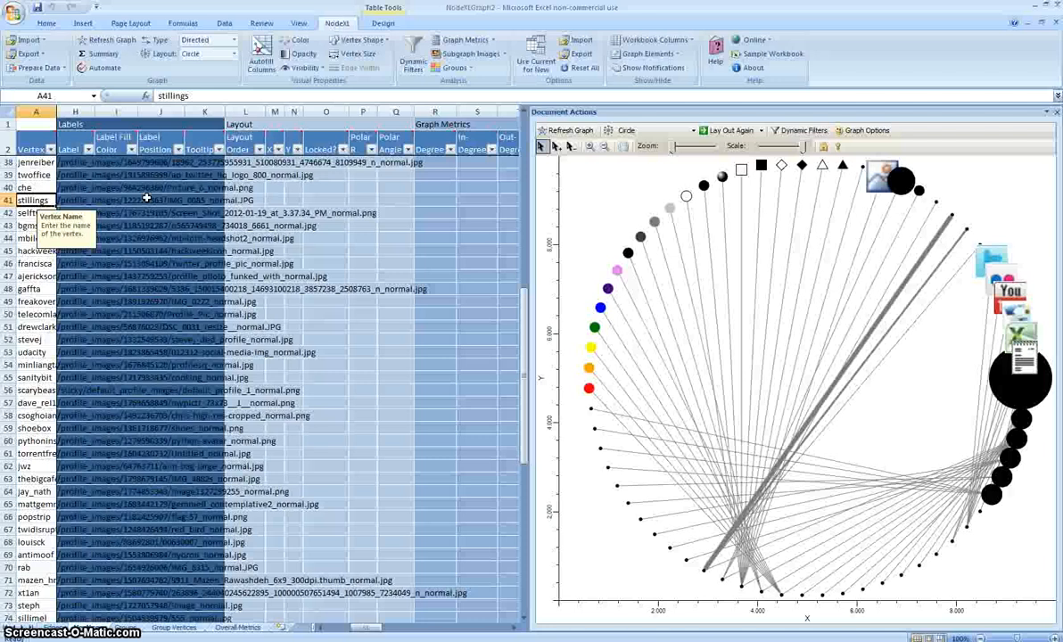
key(alt+p)
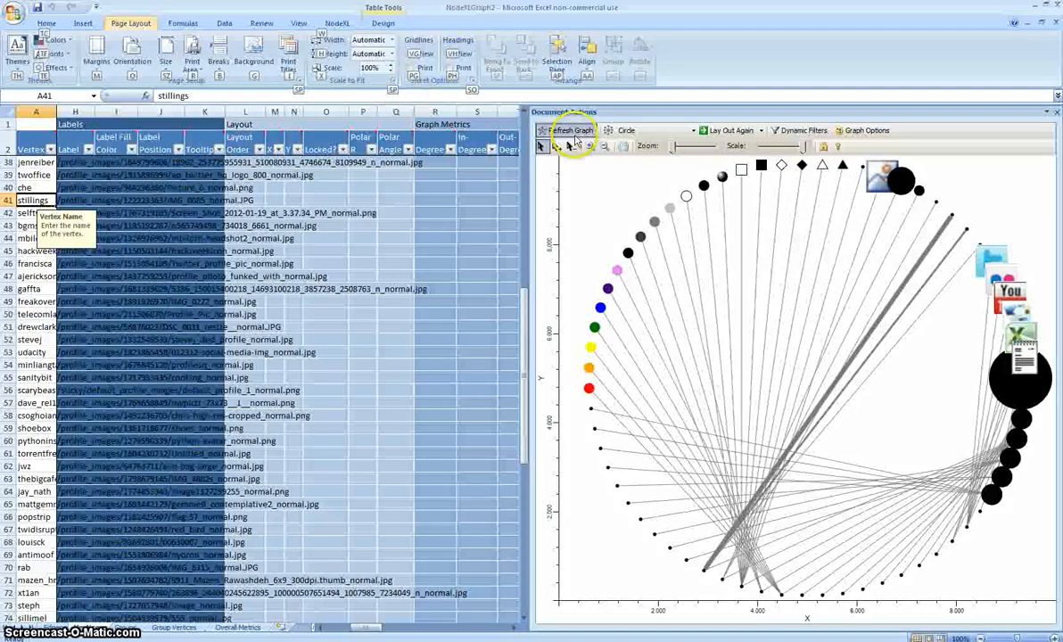
click(569, 131)
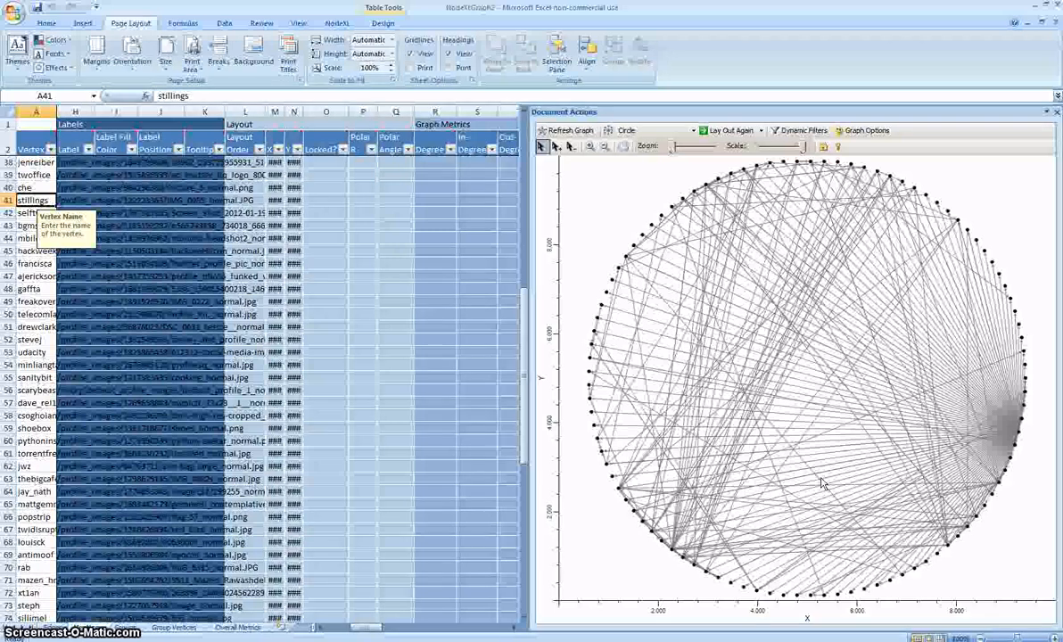
- Switch the graph layout from Circle to Fruchterman-Reingold and refresh the graph
click(694, 132)
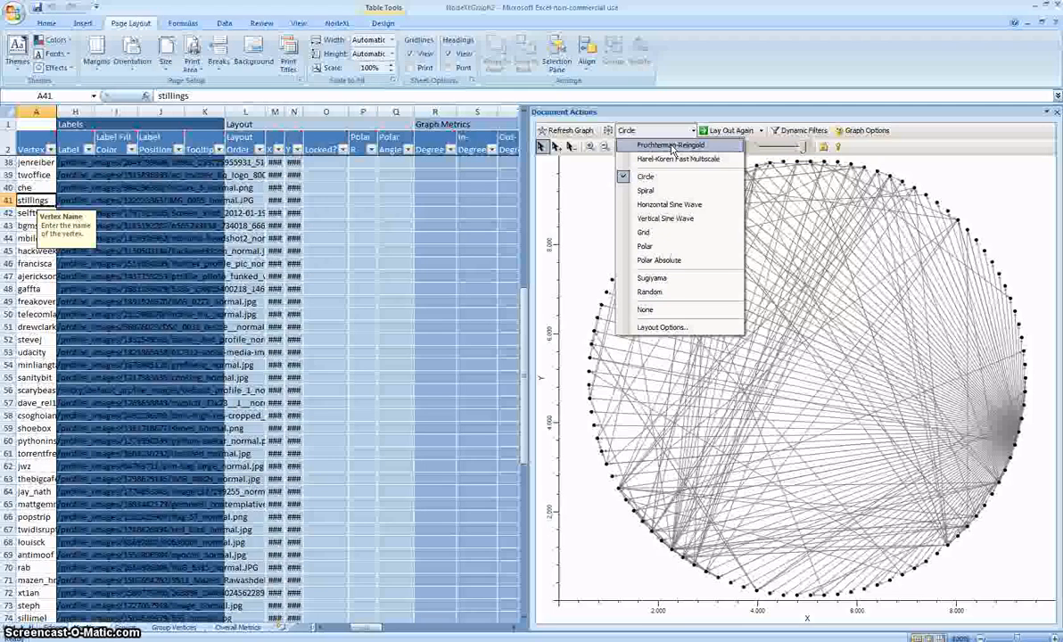
click(672, 146)
click(621, 212)
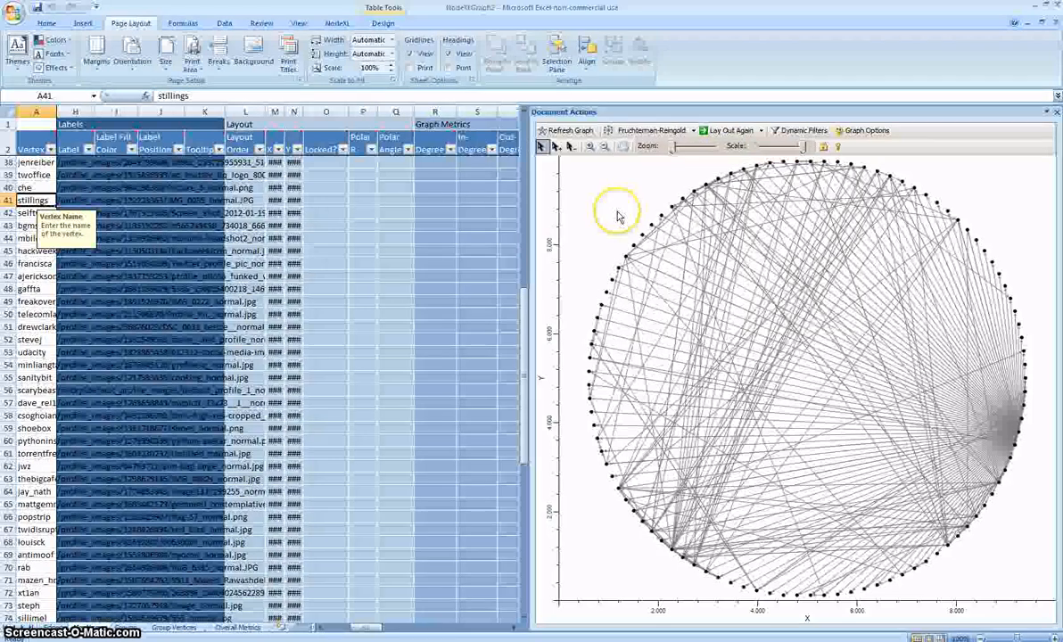
click(567, 131)
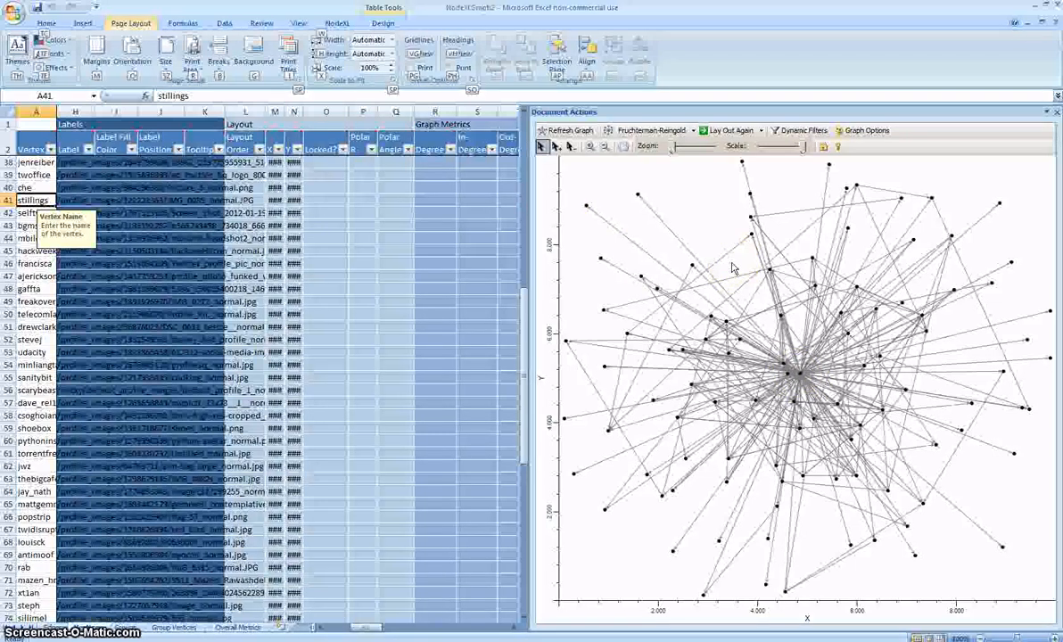
key(alt+p)
- Try the Harel-Koren Fast Multiscale layout on the network and refresh the graph
click(693, 131)
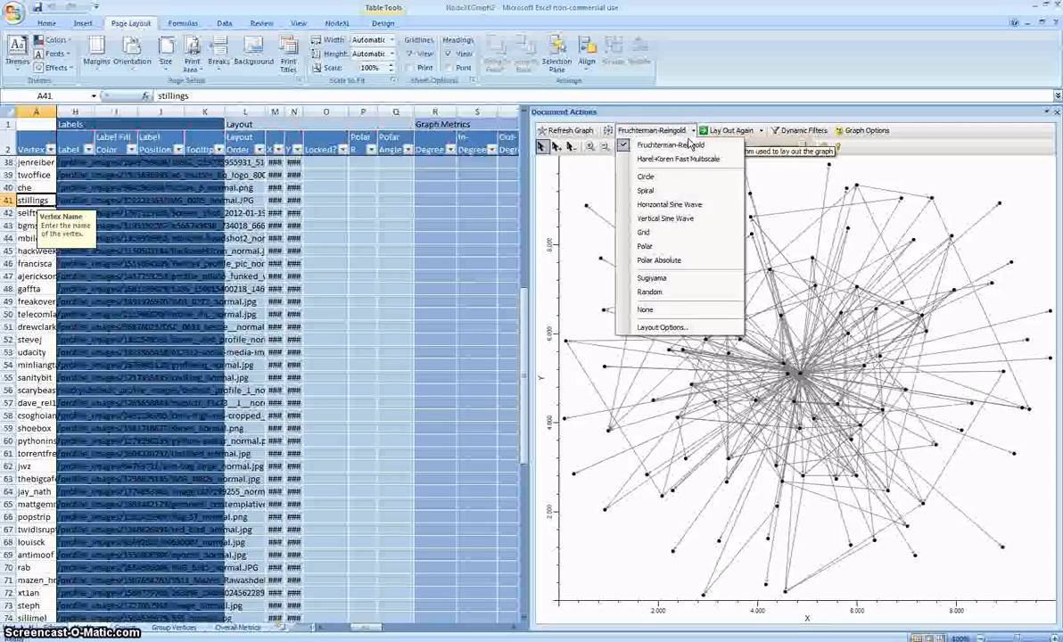
click(676, 159)
click(579, 131)
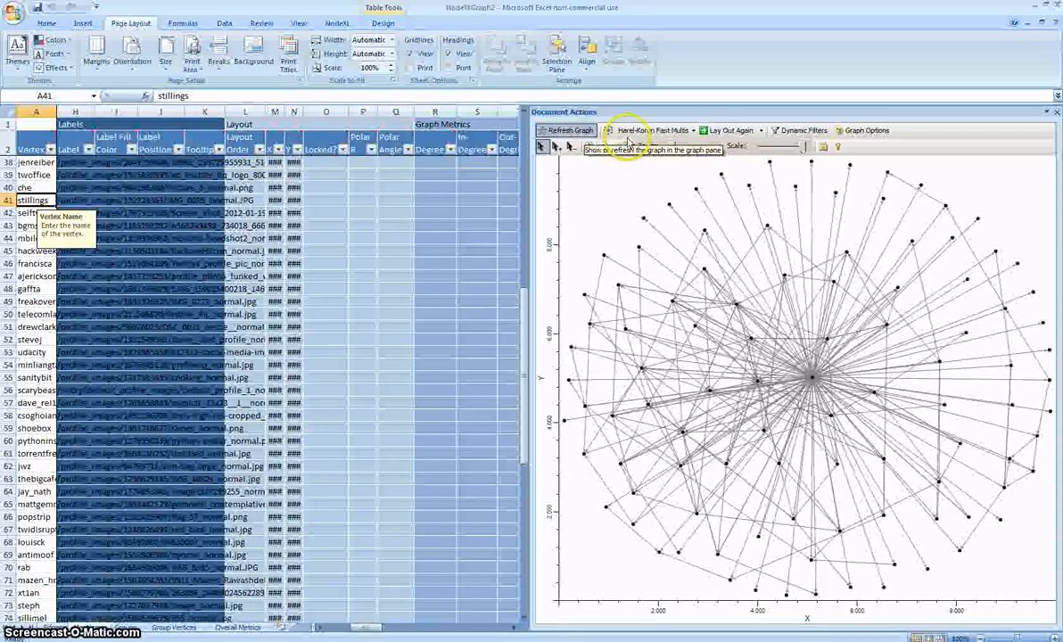
- Try the Sugiyama layout on the network and refresh the graph
click(693, 130)
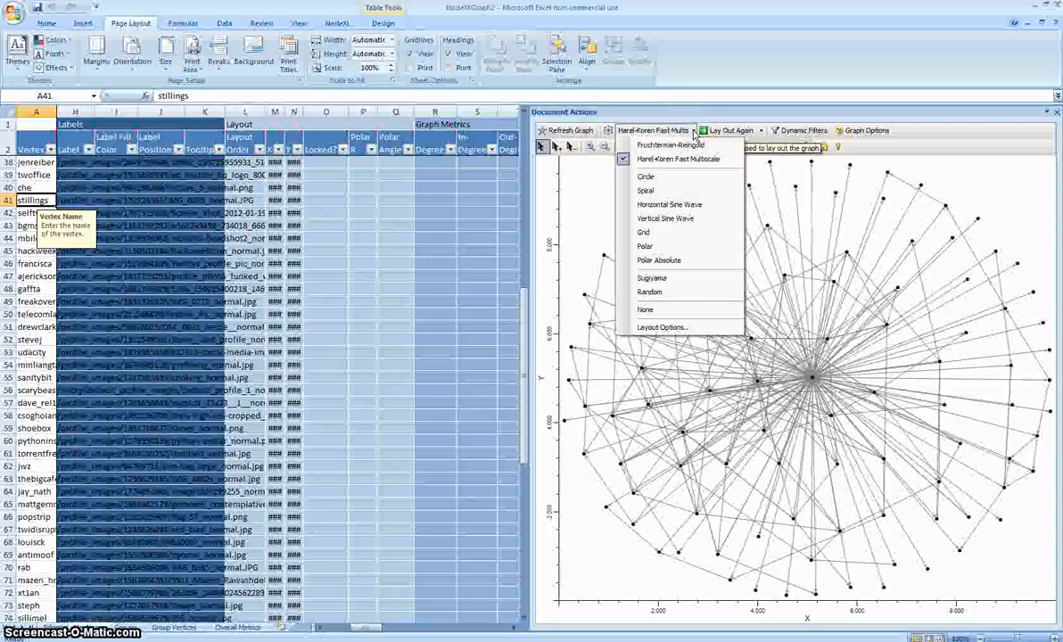
click(652, 279)
click(567, 130)
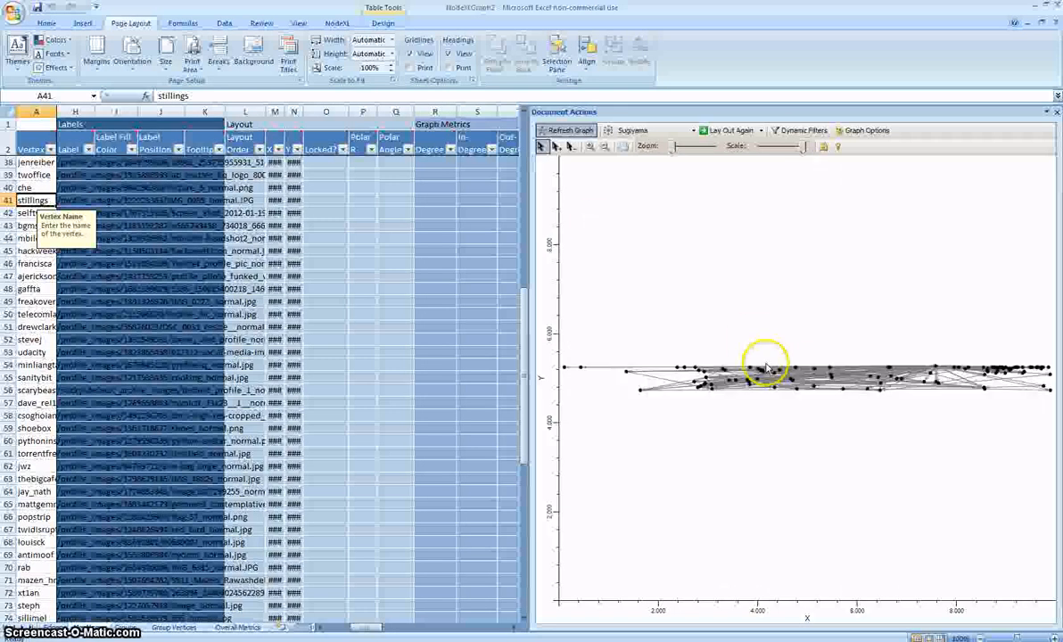
- Return the network to the Fruchterman-Reingold layout and refresh the graph
click(693, 130)
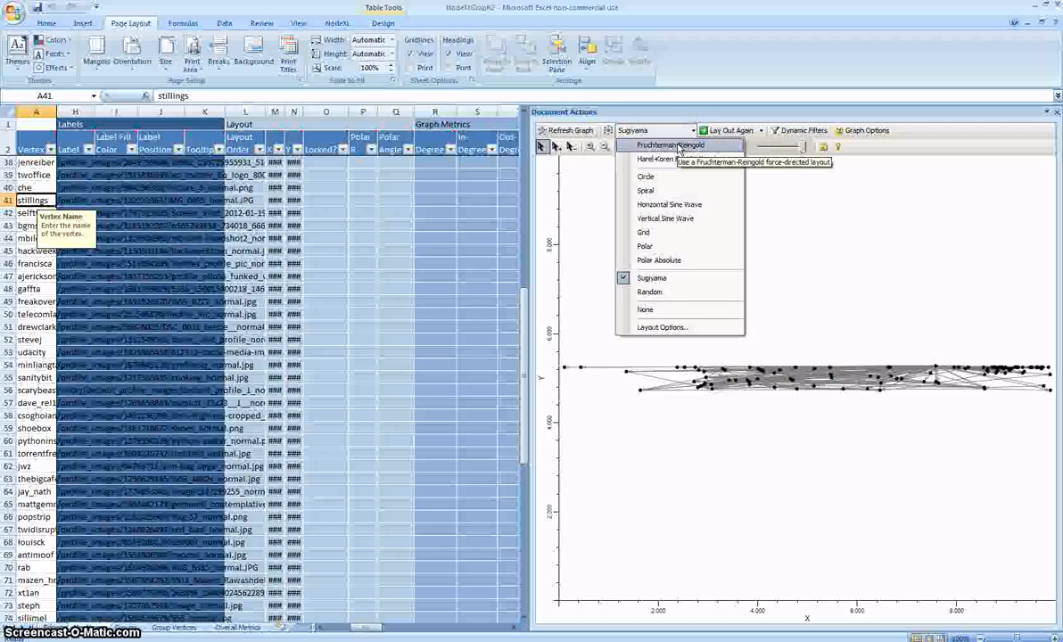
click(678, 146)
click(571, 131)
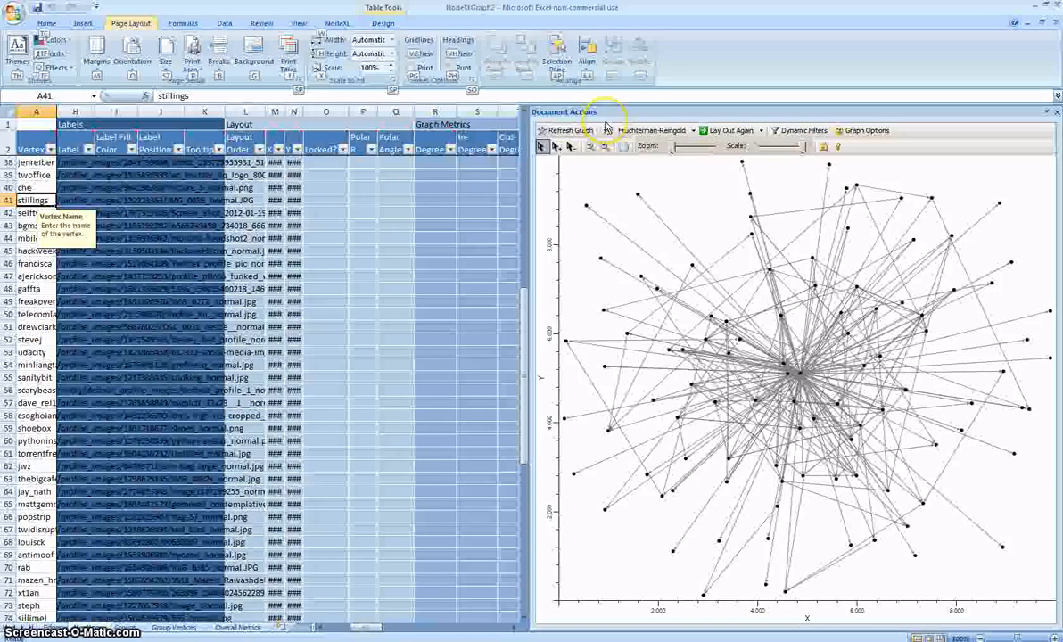
- Choose degree, in-degree, out-degree, betweenness and closeness centralities, and eigenvector centrality as graph metrics to calculate
click(338, 25)
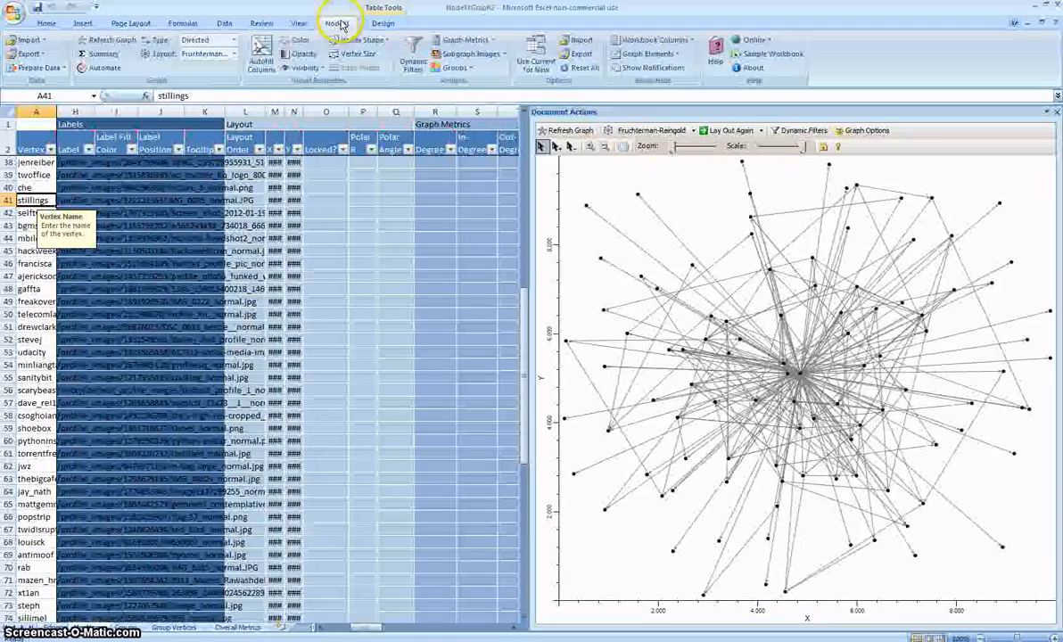
click(466, 42)
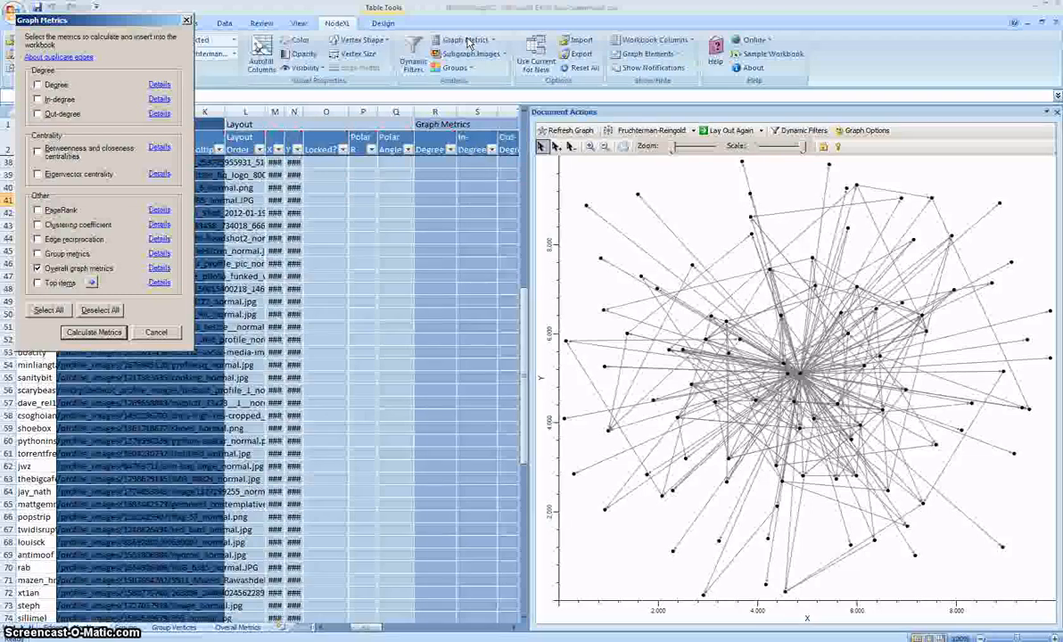
click(40, 86)
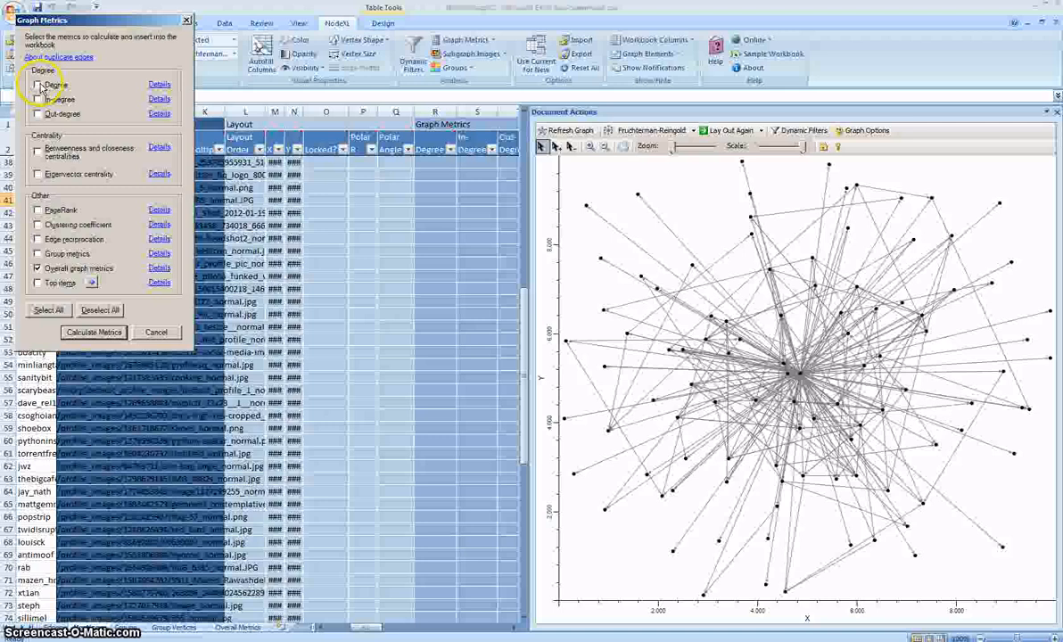
click(41, 100)
click(38, 114)
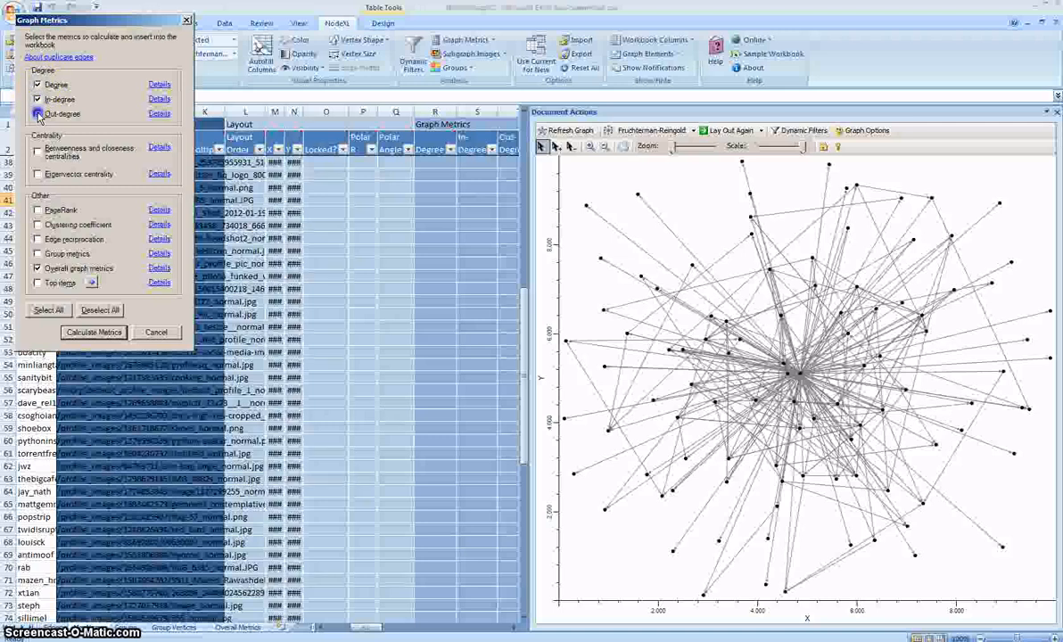
click(38, 151)
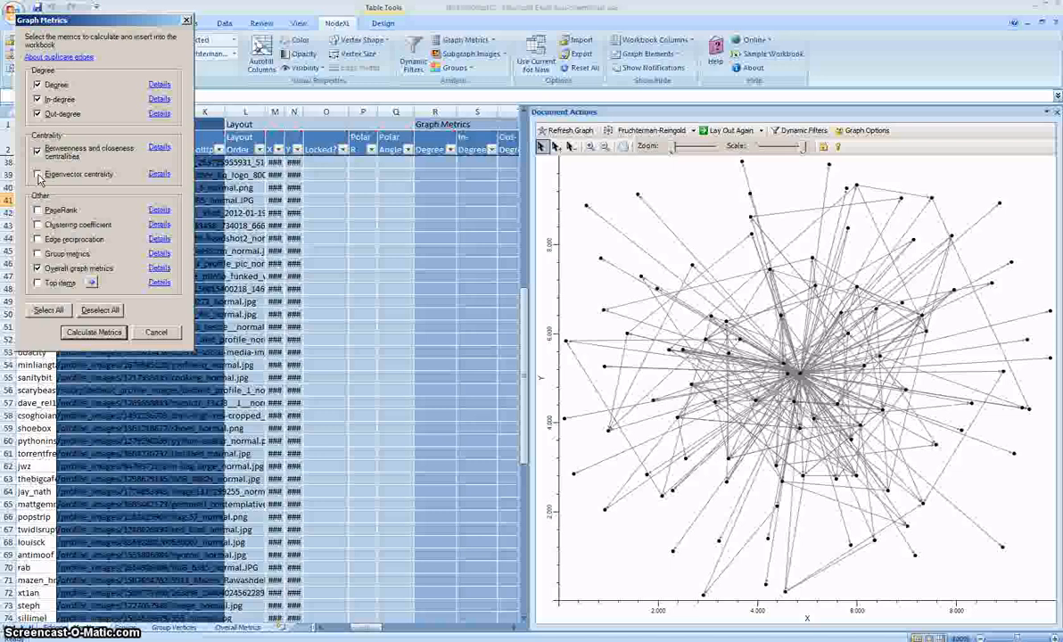
click(37, 175)
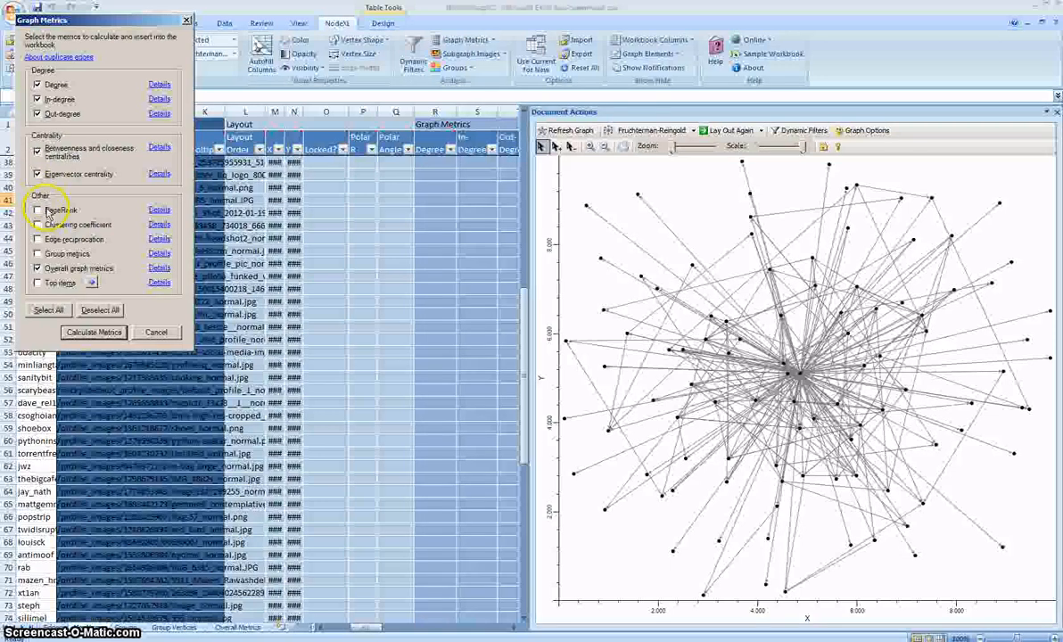
- Add PageRank, clustering coefficient and edge reciprocation to the selected graph metrics and calculate them all
click(38, 210)
click(37, 225)
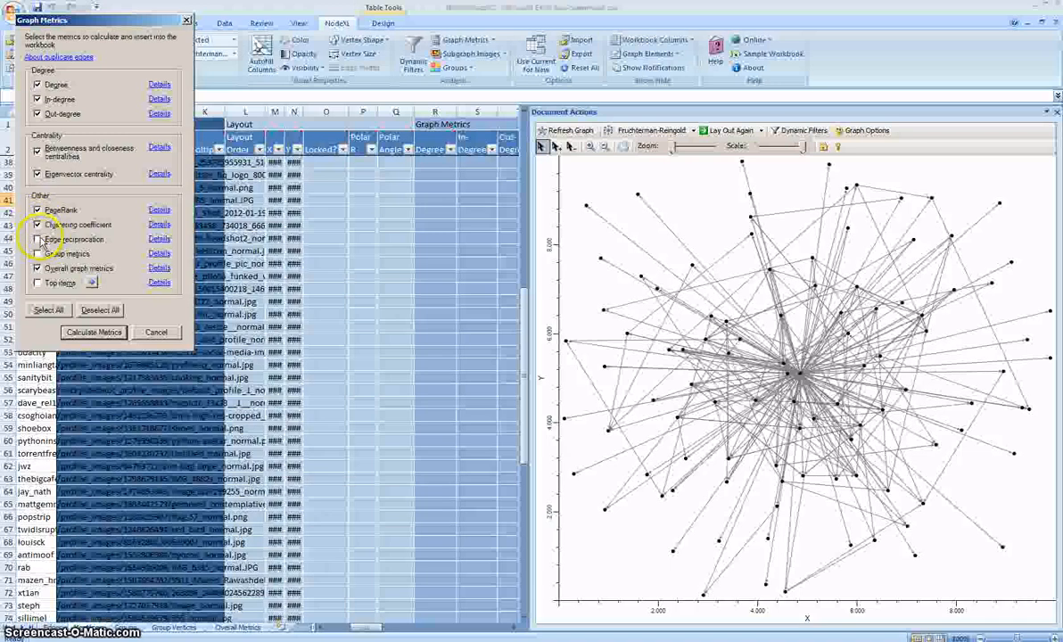
click(38, 239)
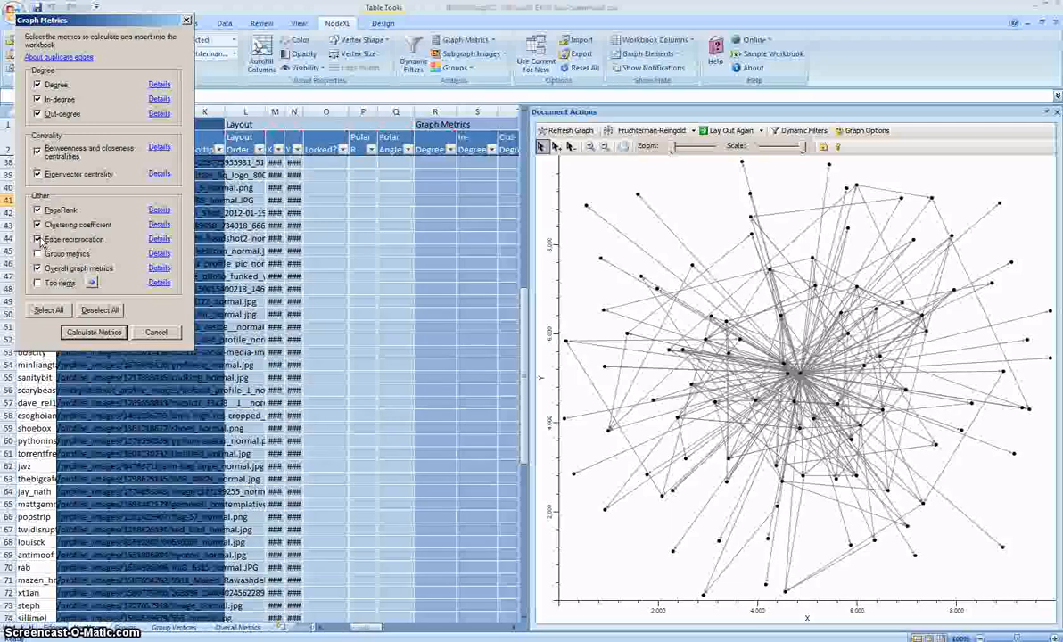
click(87, 336)
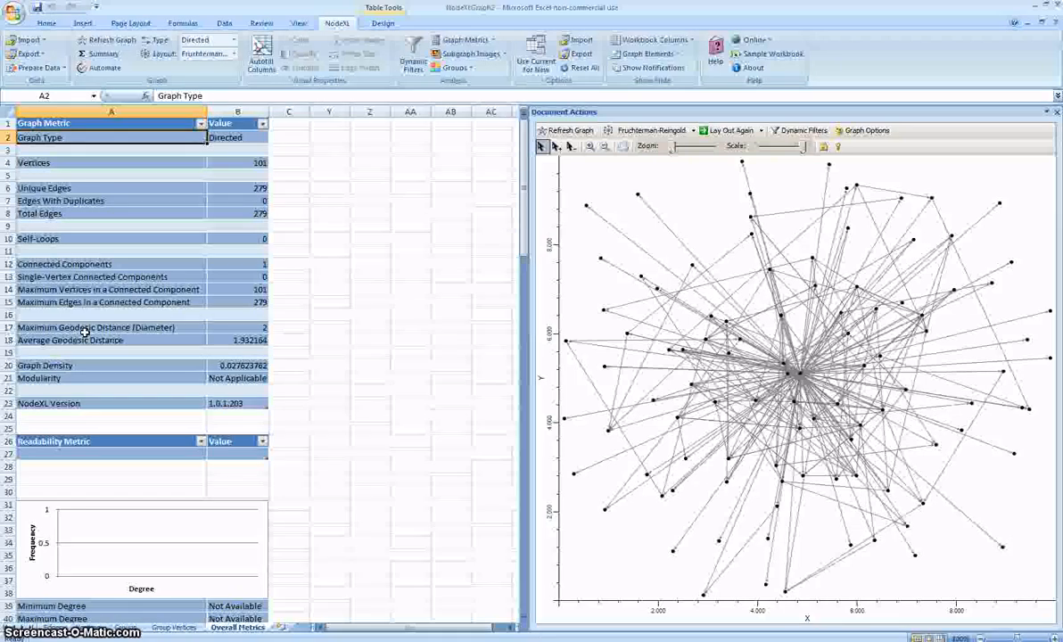
key(alt+p)
key(p)
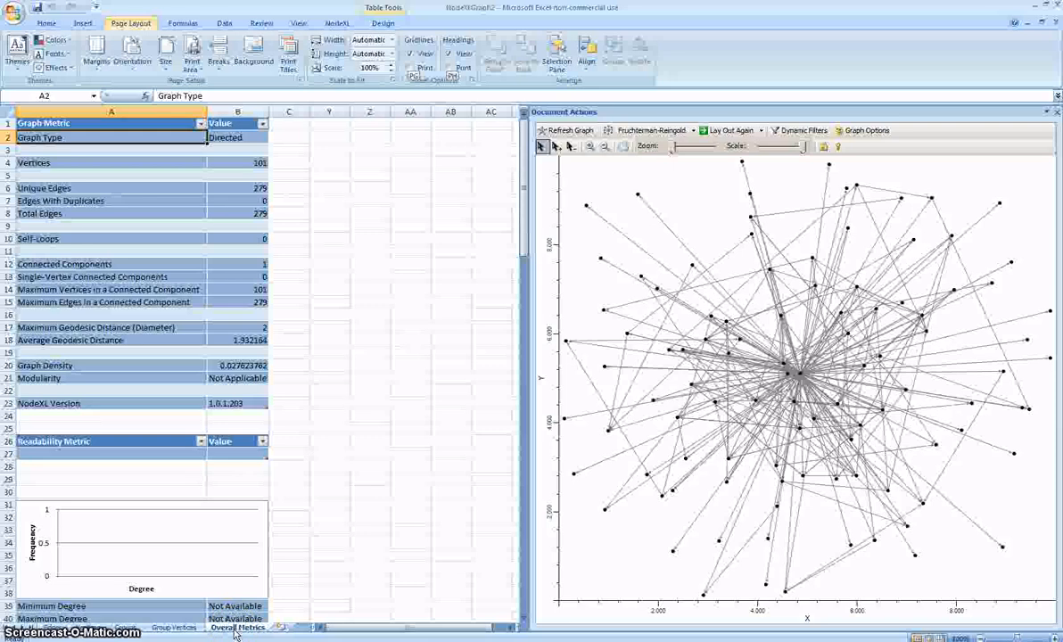
- Examine the edge reciprocation values in rows 43 to 51 of the Edges sheet, highlighting each selected edge in the graph
click(55, 628)
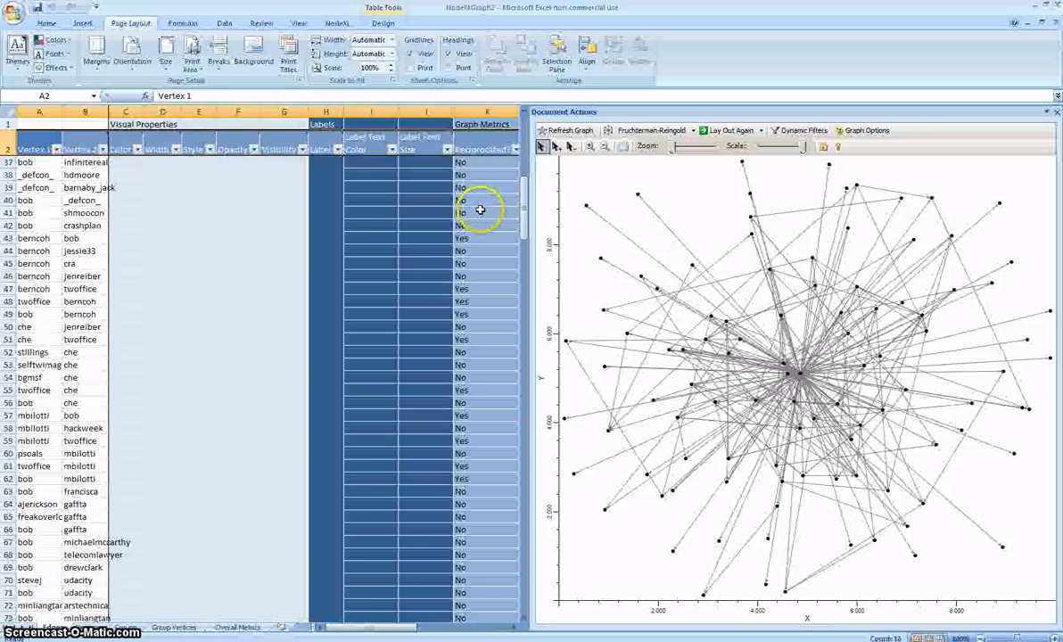
click(467, 239)
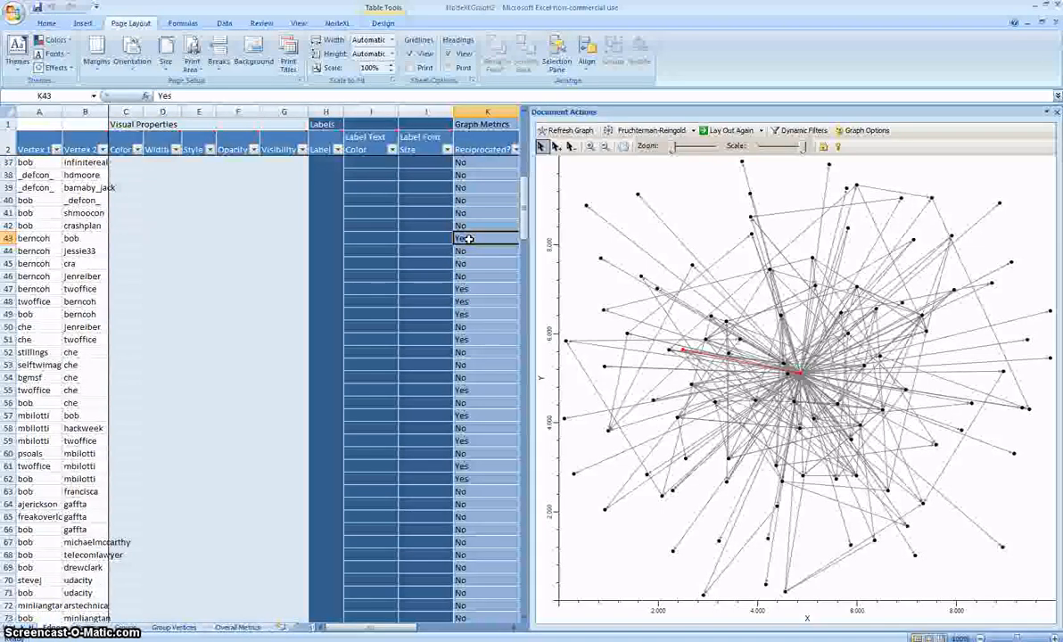
key(Down)
key(Down)
key(Down)
key(Down)
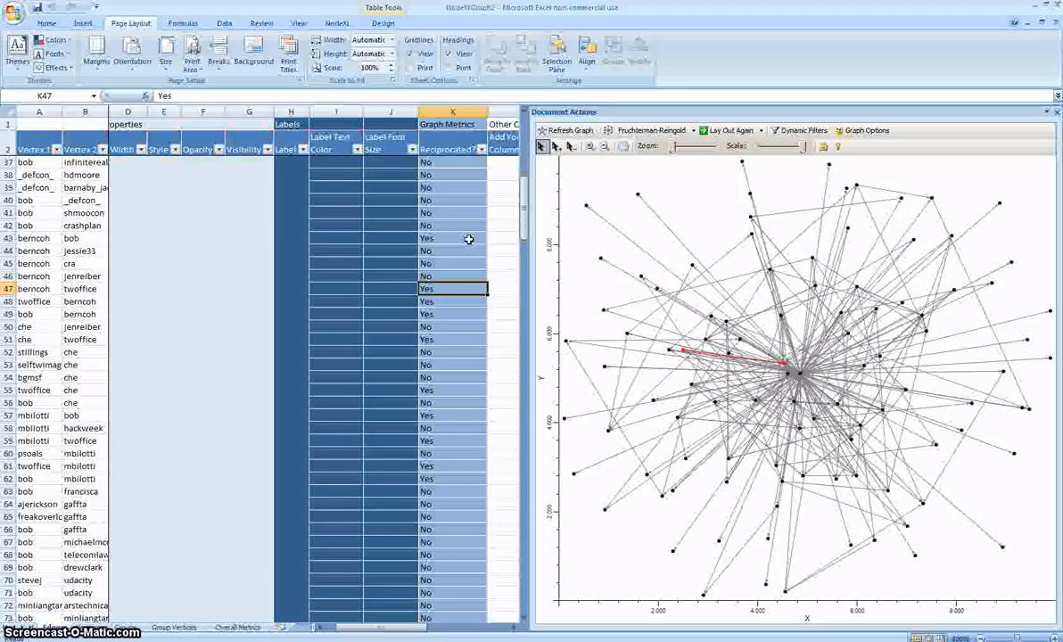
key(Down)
key(Down)
key(Down)
key(Down)
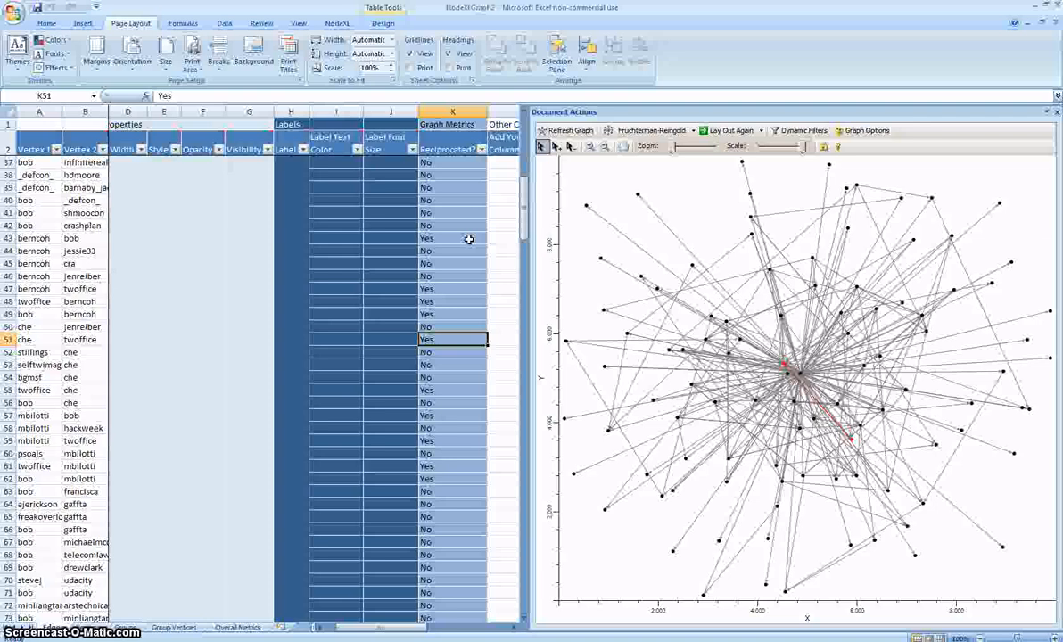
- Examine the in-degree and out-degree values on the Vertices sheet from row 38 down, highlighting each selected vertex's connections in the graph
click(94, 626)
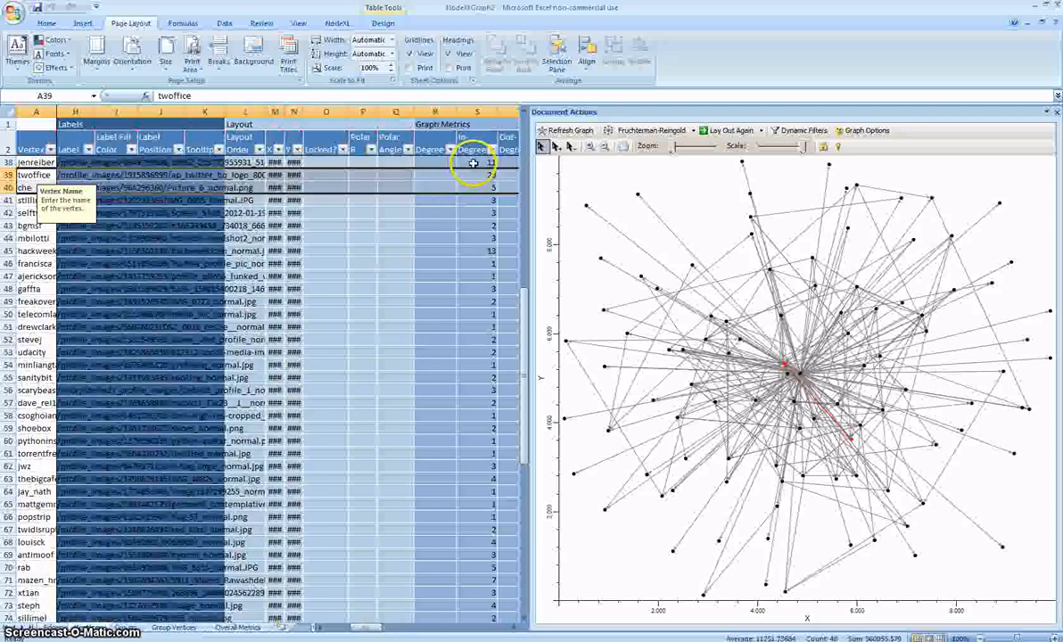
click(474, 163)
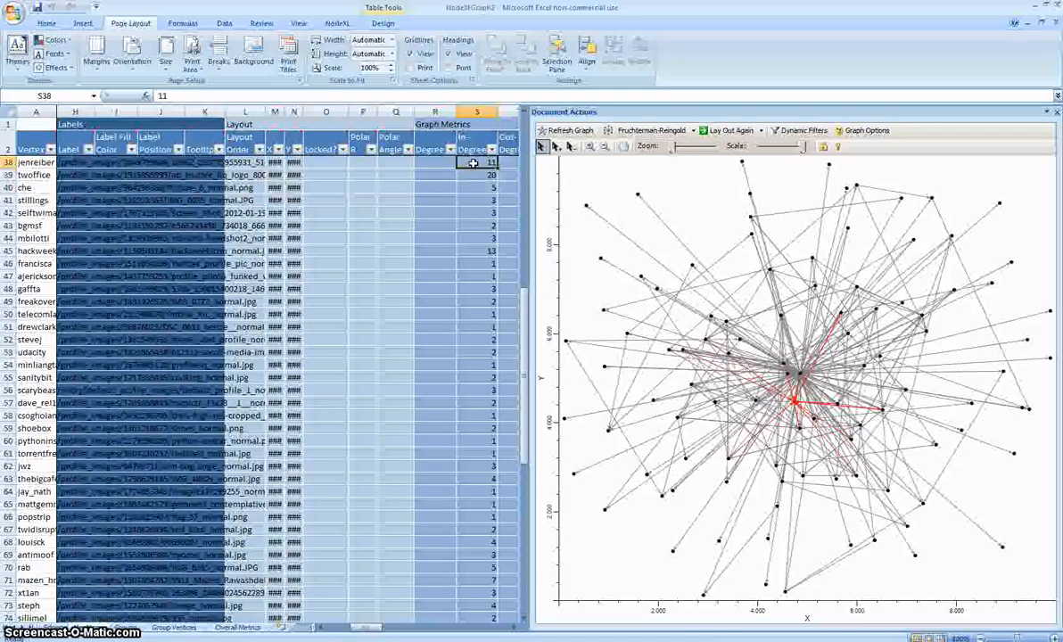
key(Right)
key(Left)
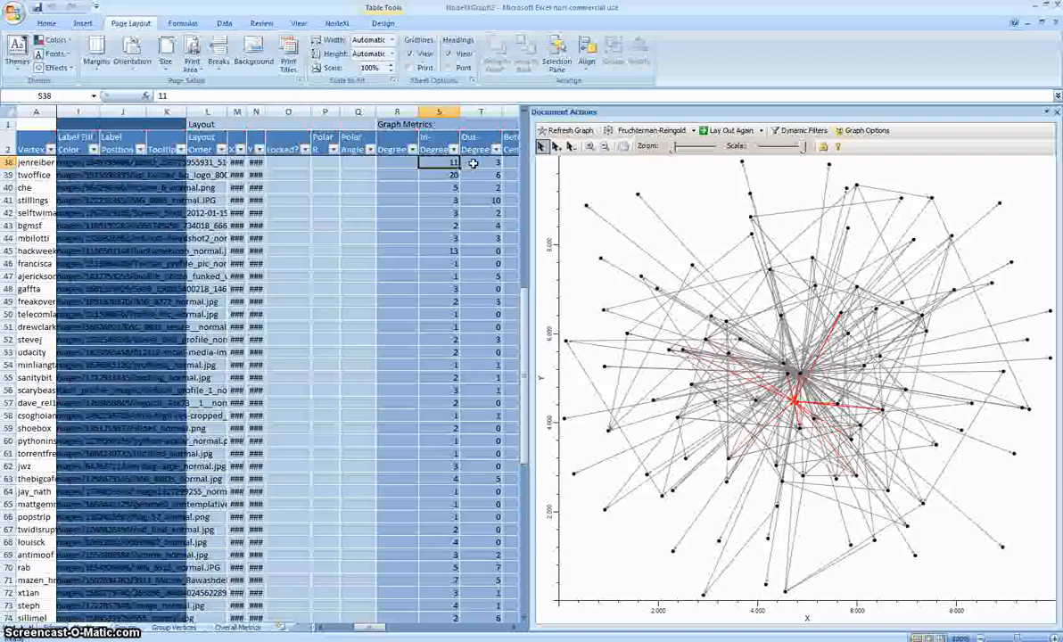
key(Down)
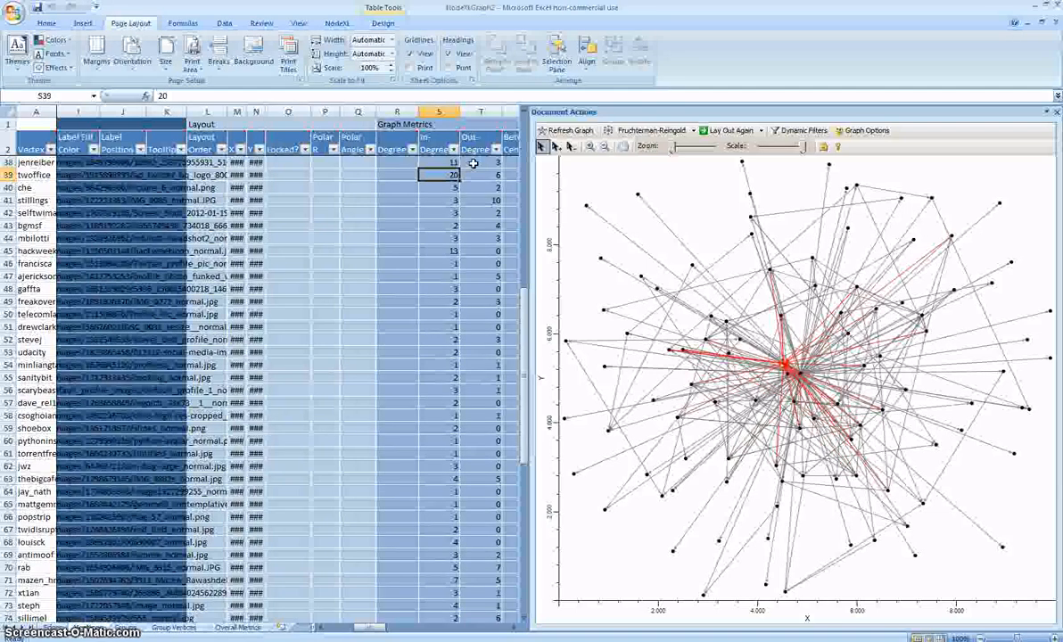
key(Down)
key(Down)
key(Down)
key(Down)
key(Down)
key(Down)
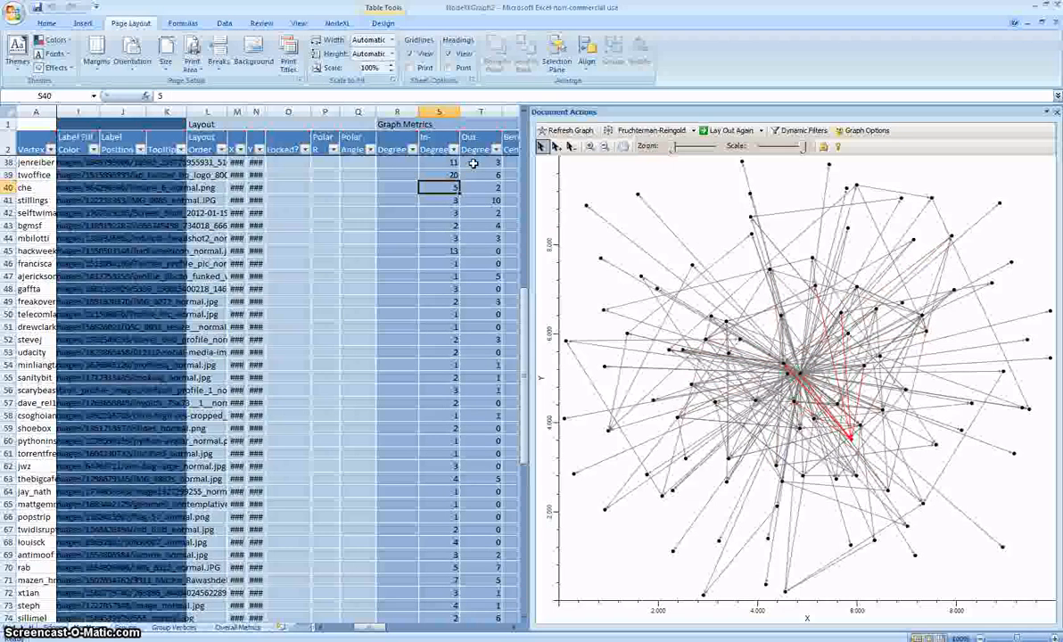